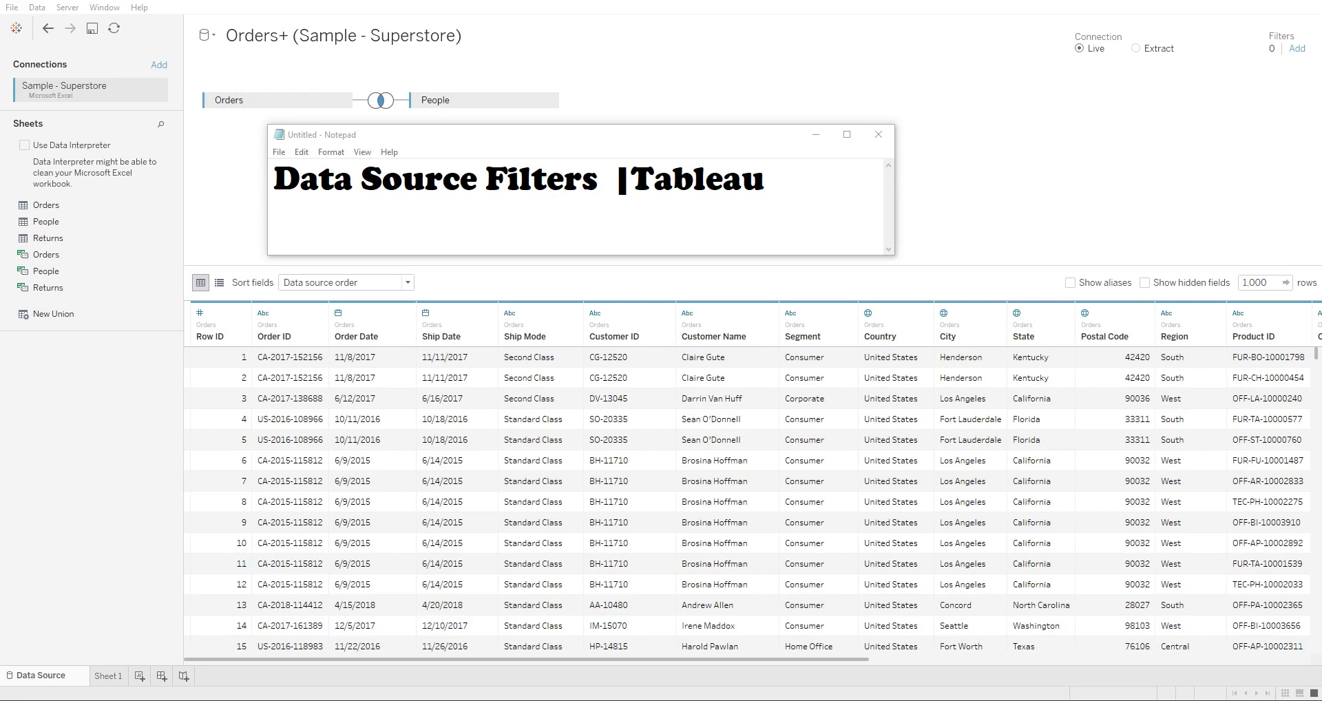
Switch to Tableau, view the data source filter list without adding anything, and look through the order rows
key(alt+Tab)
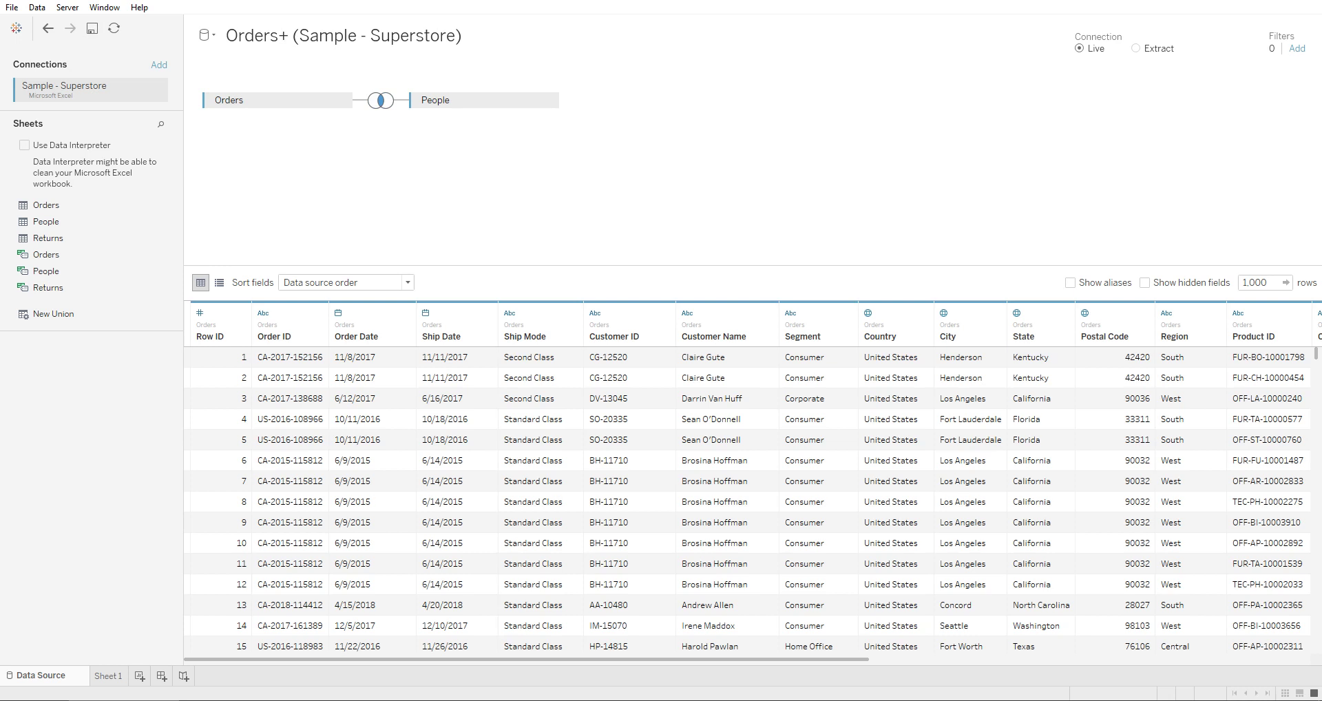
click(1296, 48)
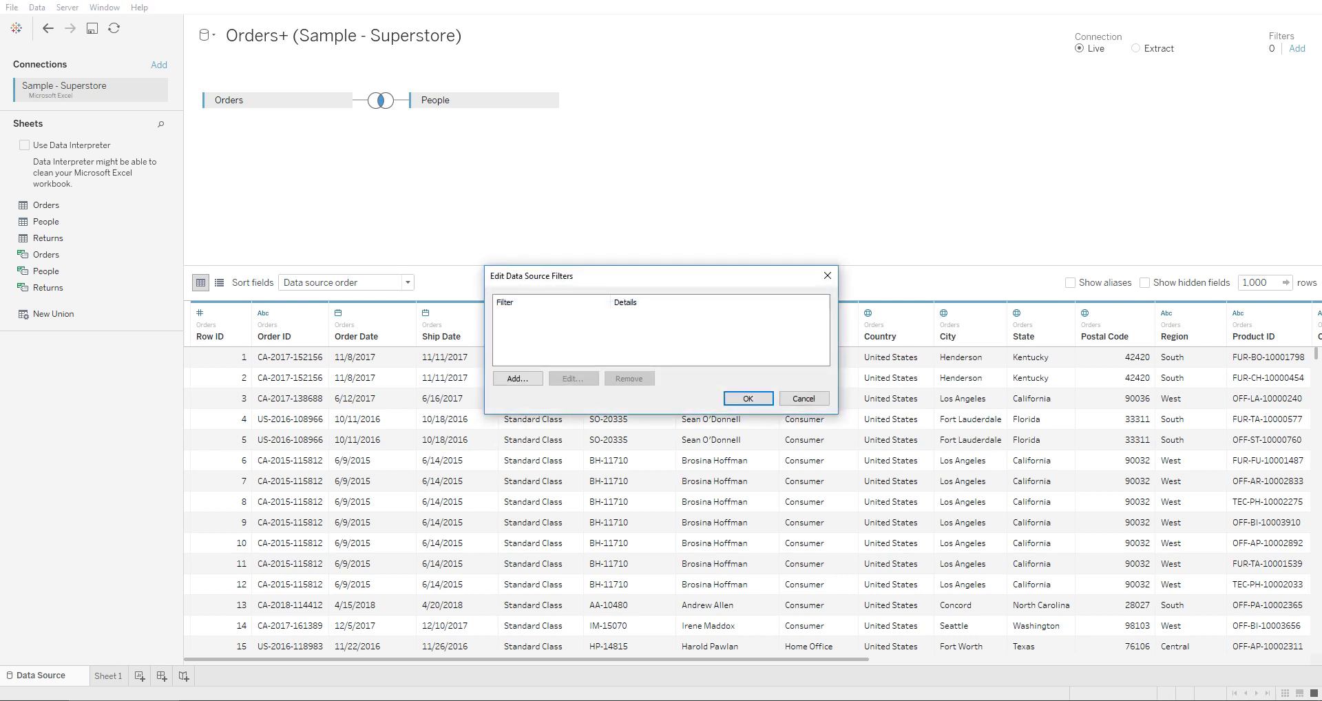
drag(620, 275, 805, 62)
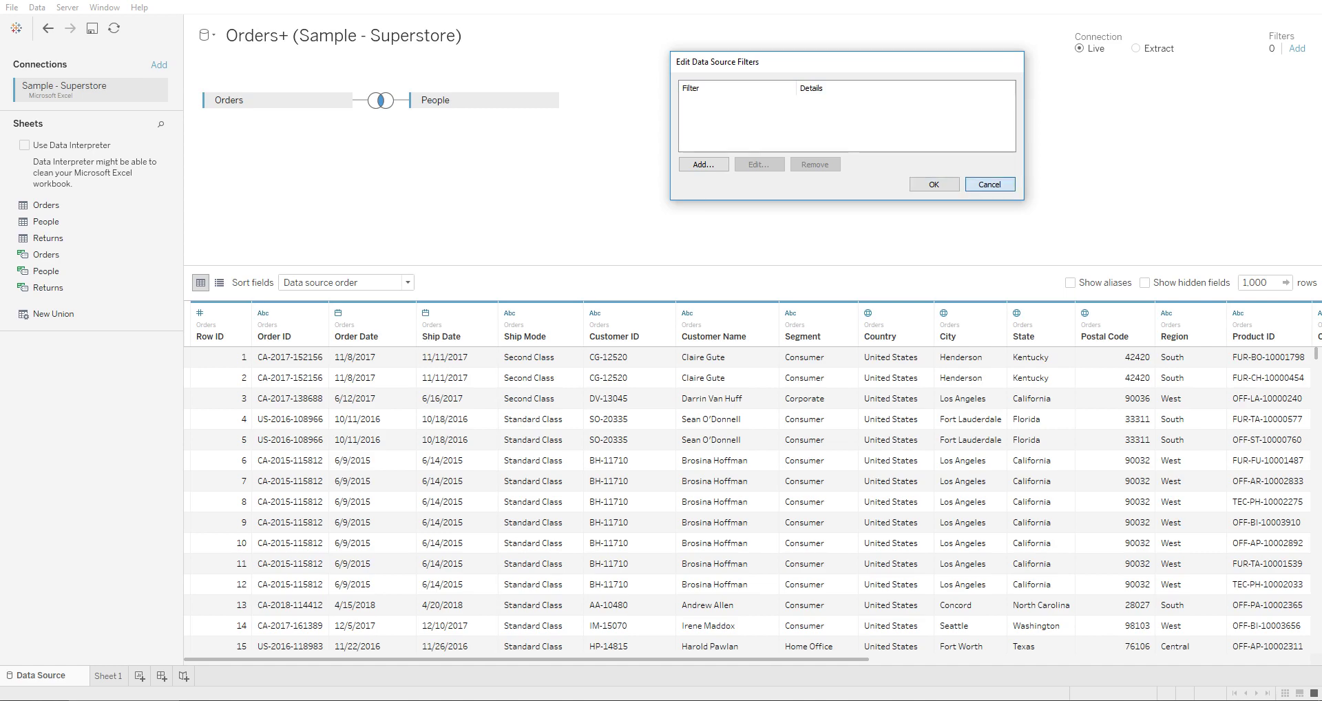
click(990, 183)
scroll(1267, 359, down, 10)
mouse_move(1315, 364)
mouse_down()
mouse_move(1315, 620)
mouse_move(1315, 353)
mouse_move(1315, 632)
mouse_move(1315, 351)
mouse_up()
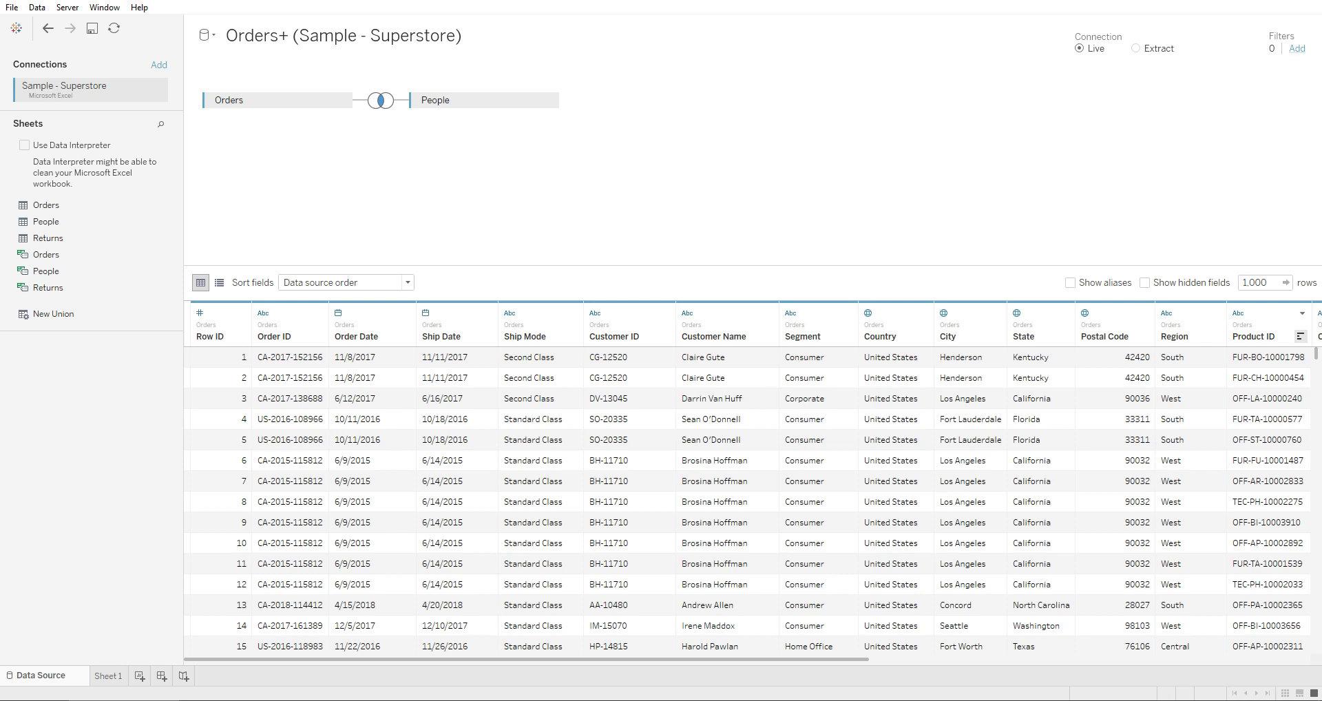
Add a data source filter on the Region field that keeps only East and South
click(1296, 49)
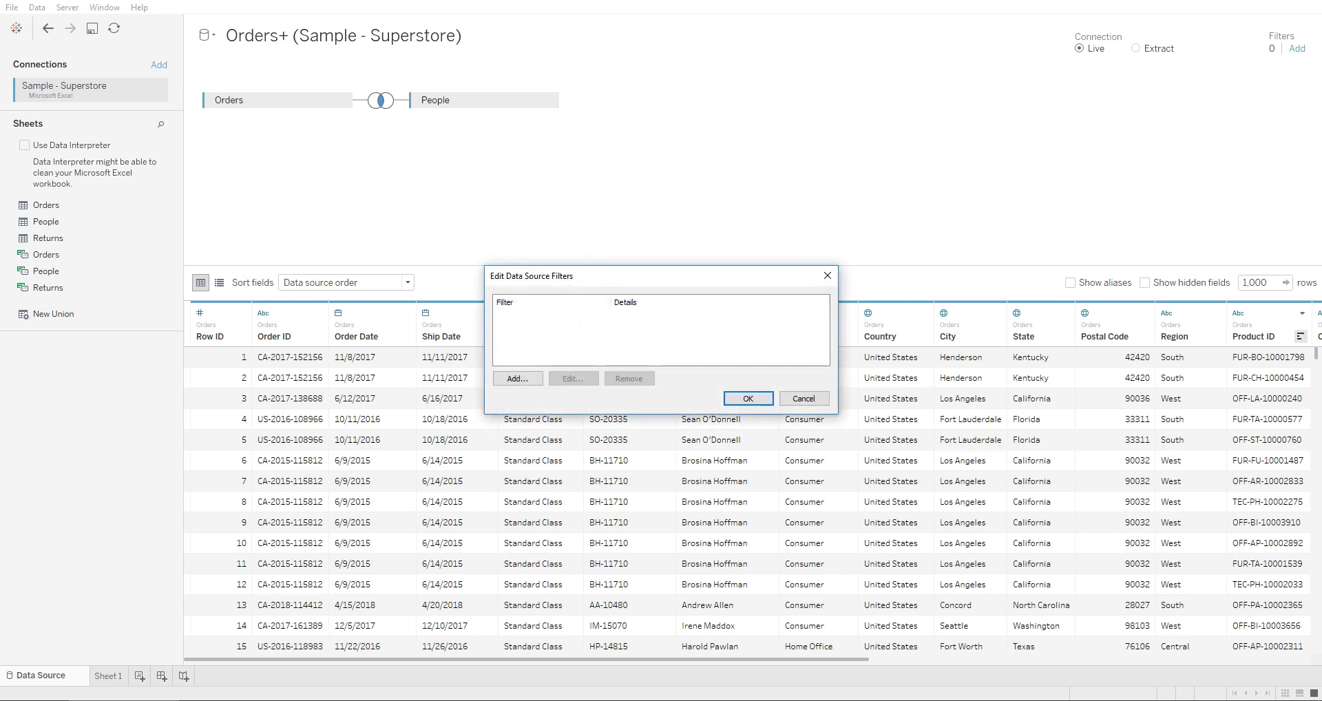
drag(620, 275, 716, 83)
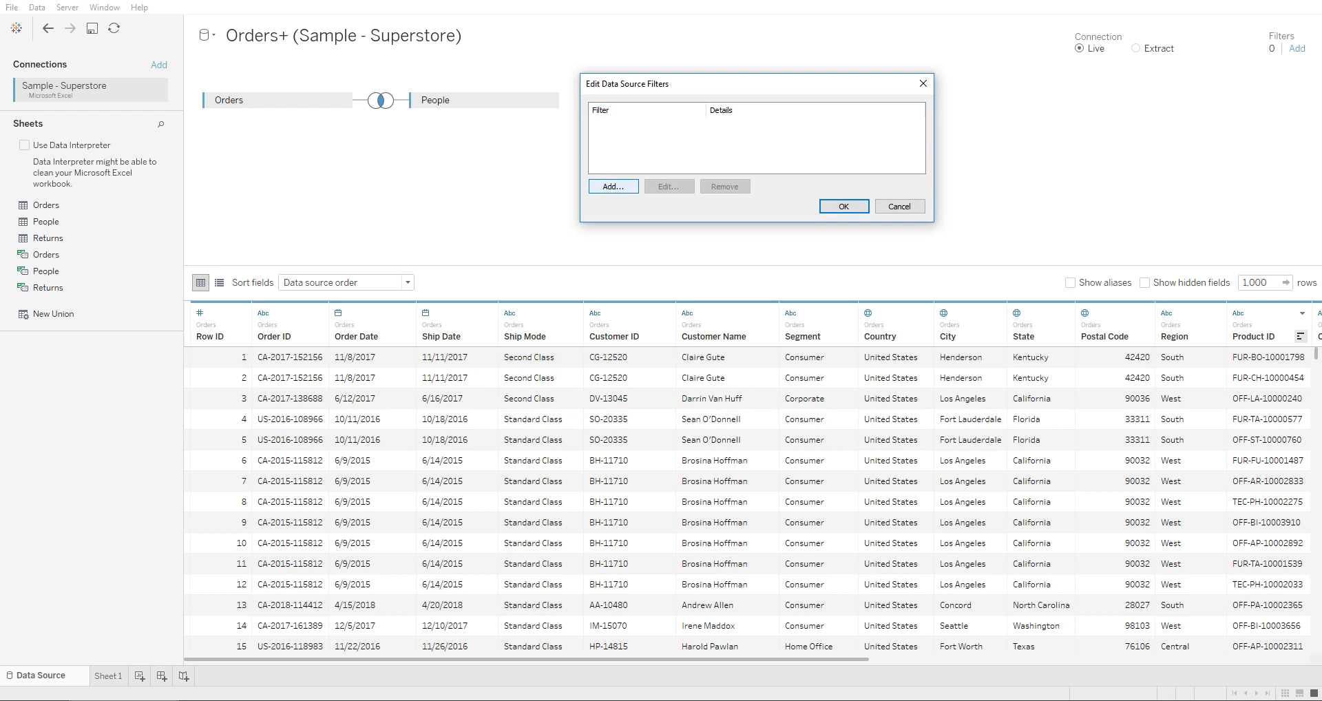
click(613, 186)
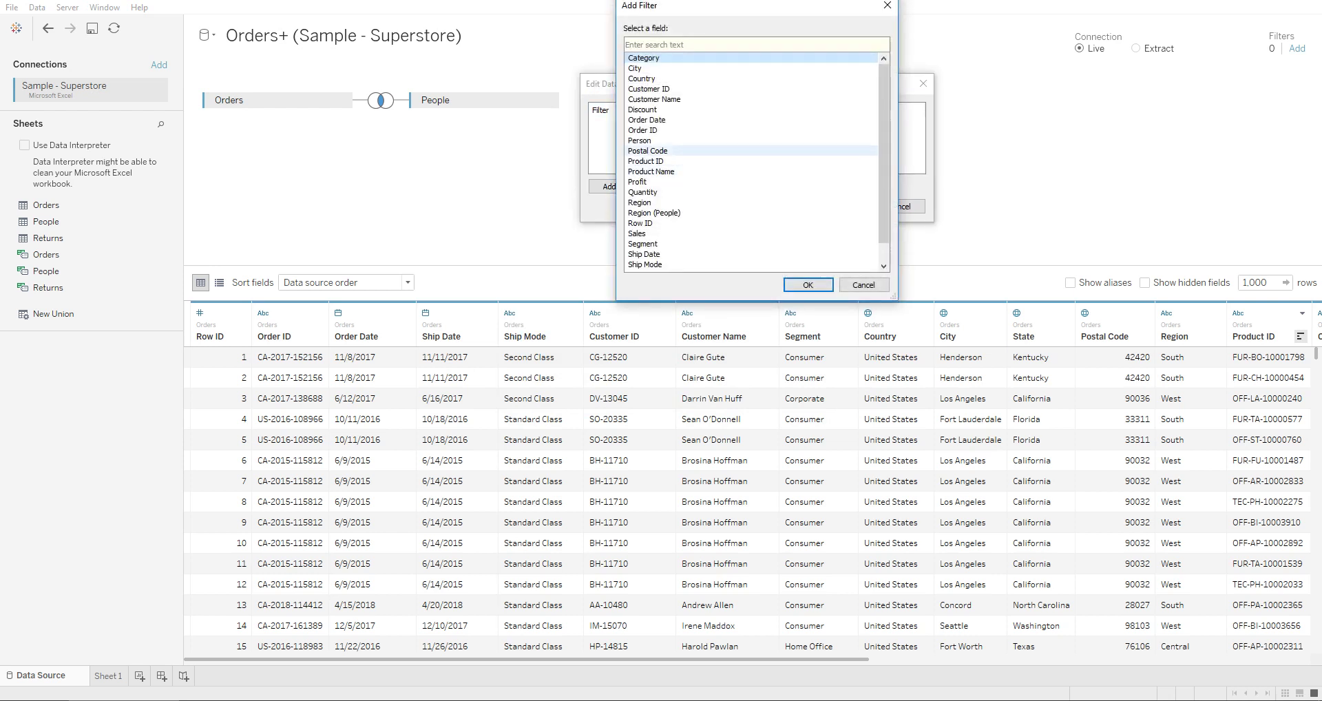
mouse_move(884, 77)
mouse_down()
mouse_move(884, 95)
mouse_move(884, 77)
mouse_up()
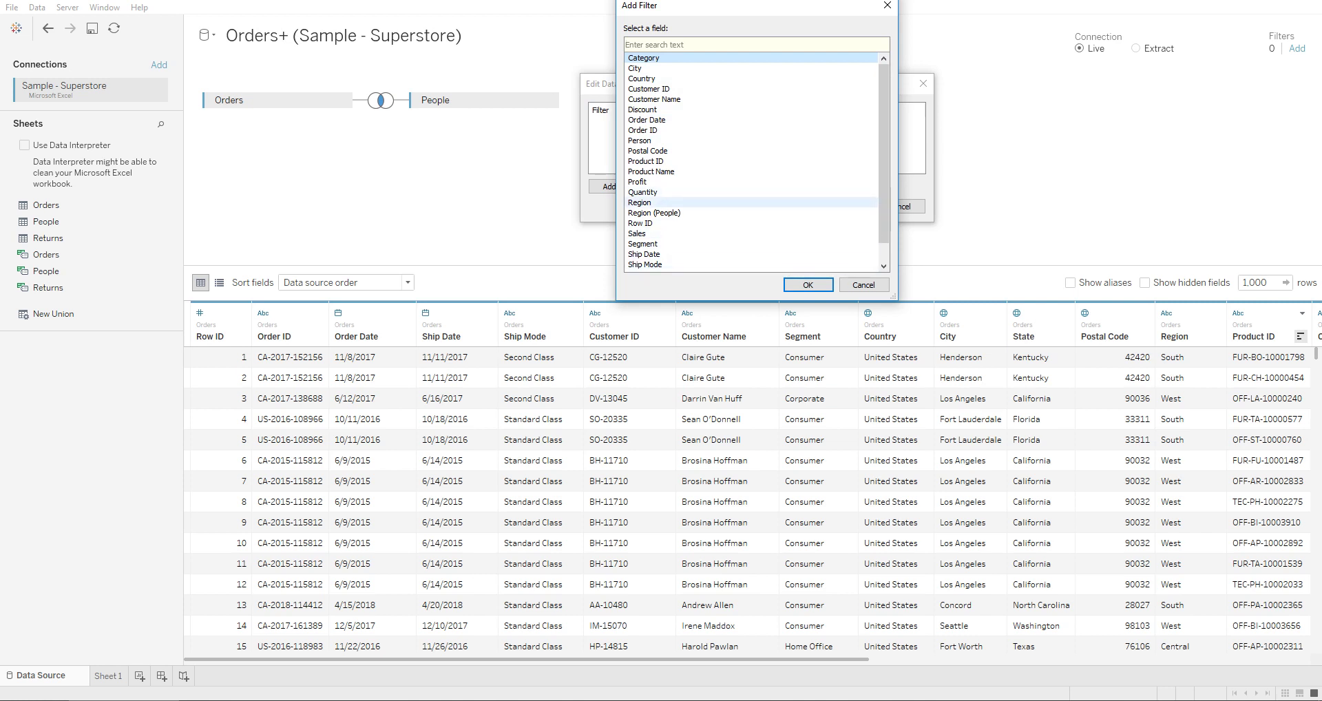
click(639, 202)
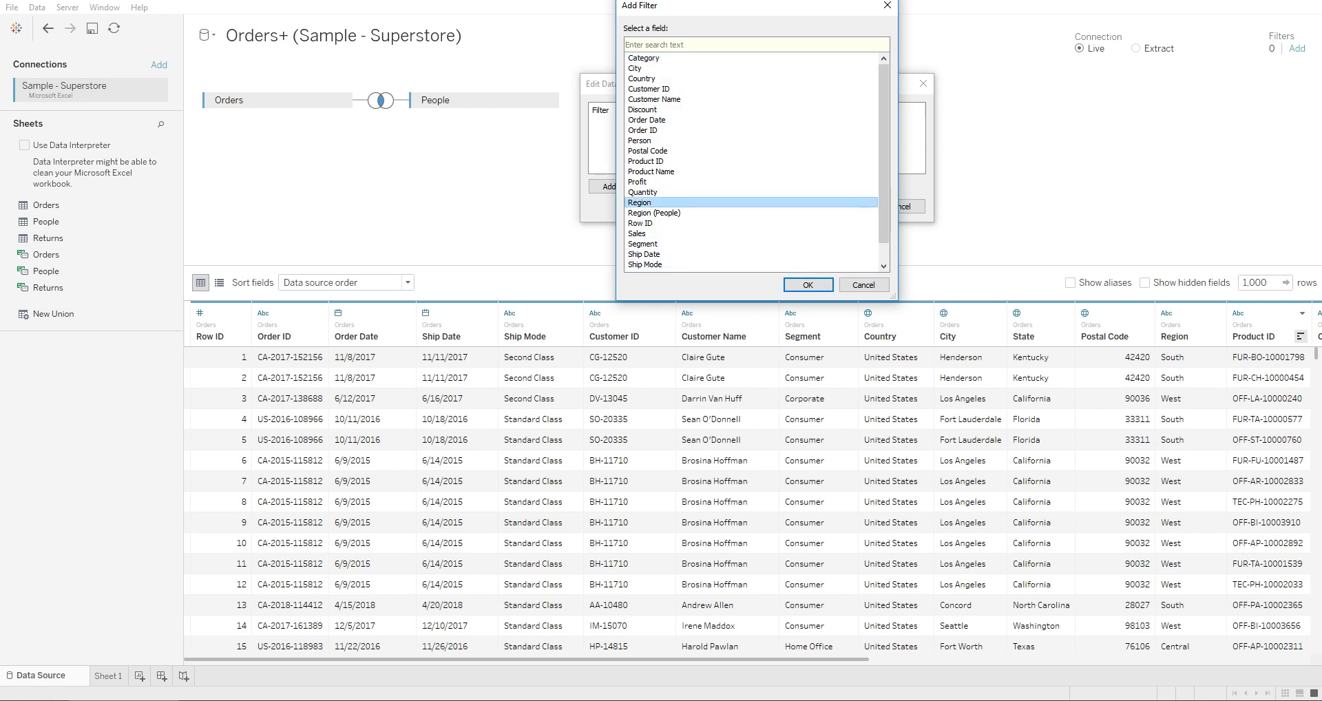
key(Return)
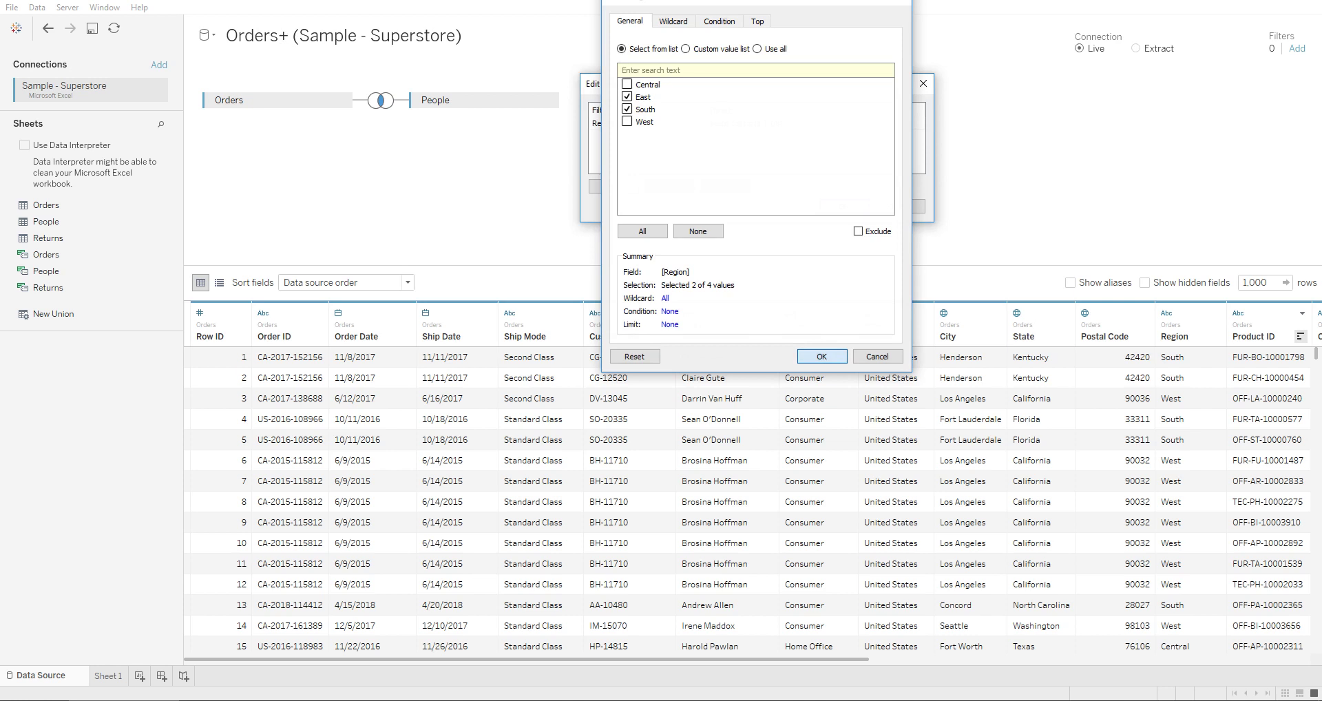
click(822, 356)
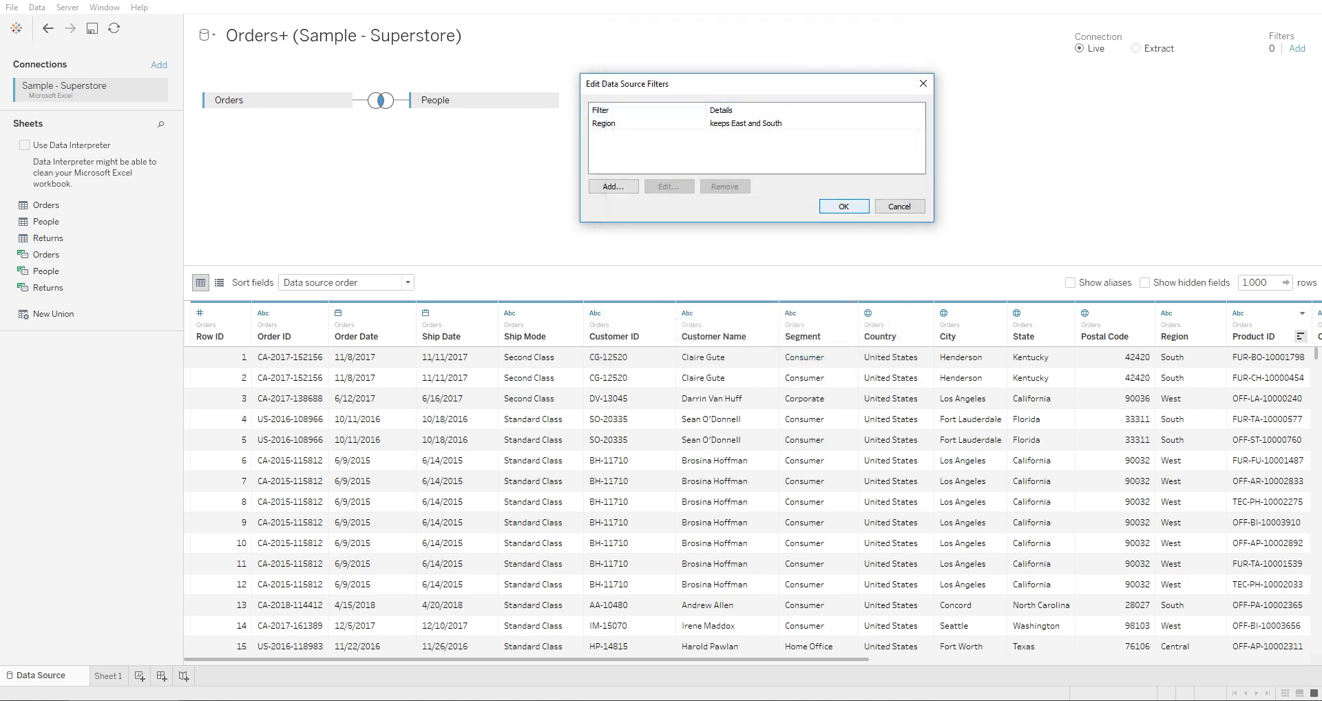
click(843, 207)
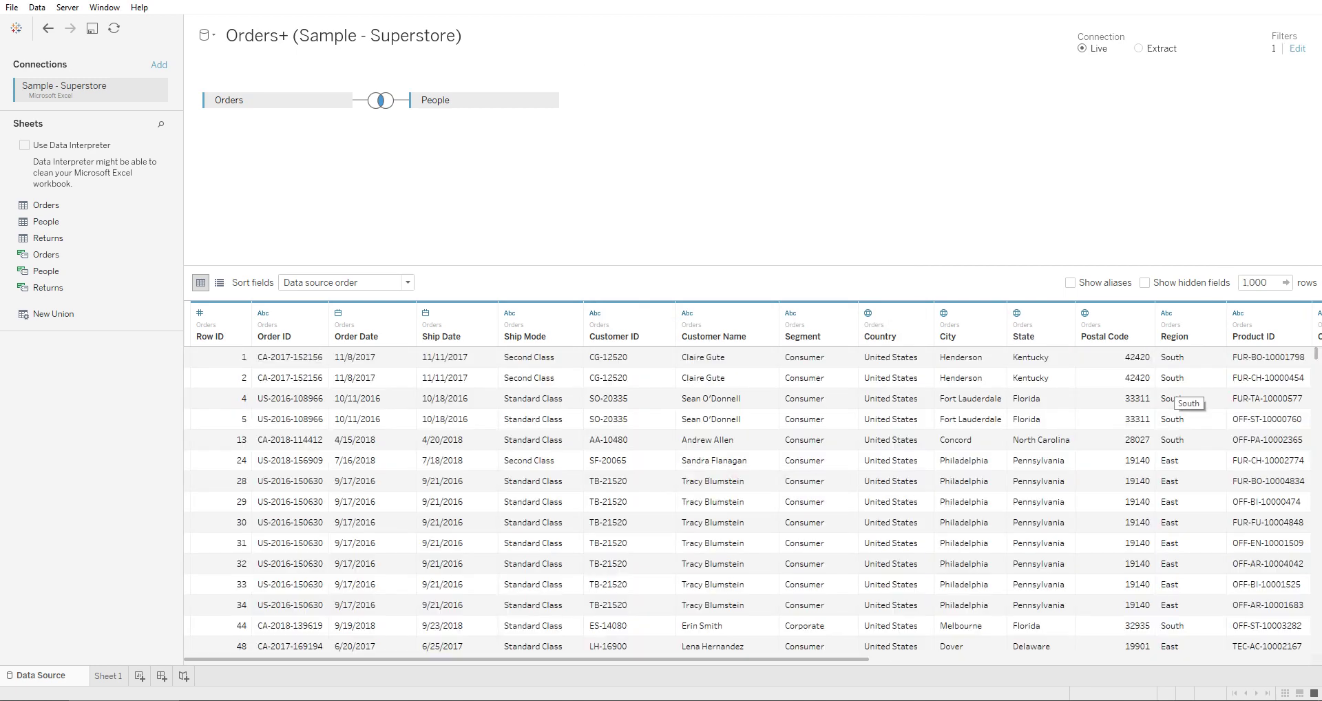
Add a second data source filter on Sales with a range of values from 0.852 to 8,101
scroll(1177, 398, down, 20)
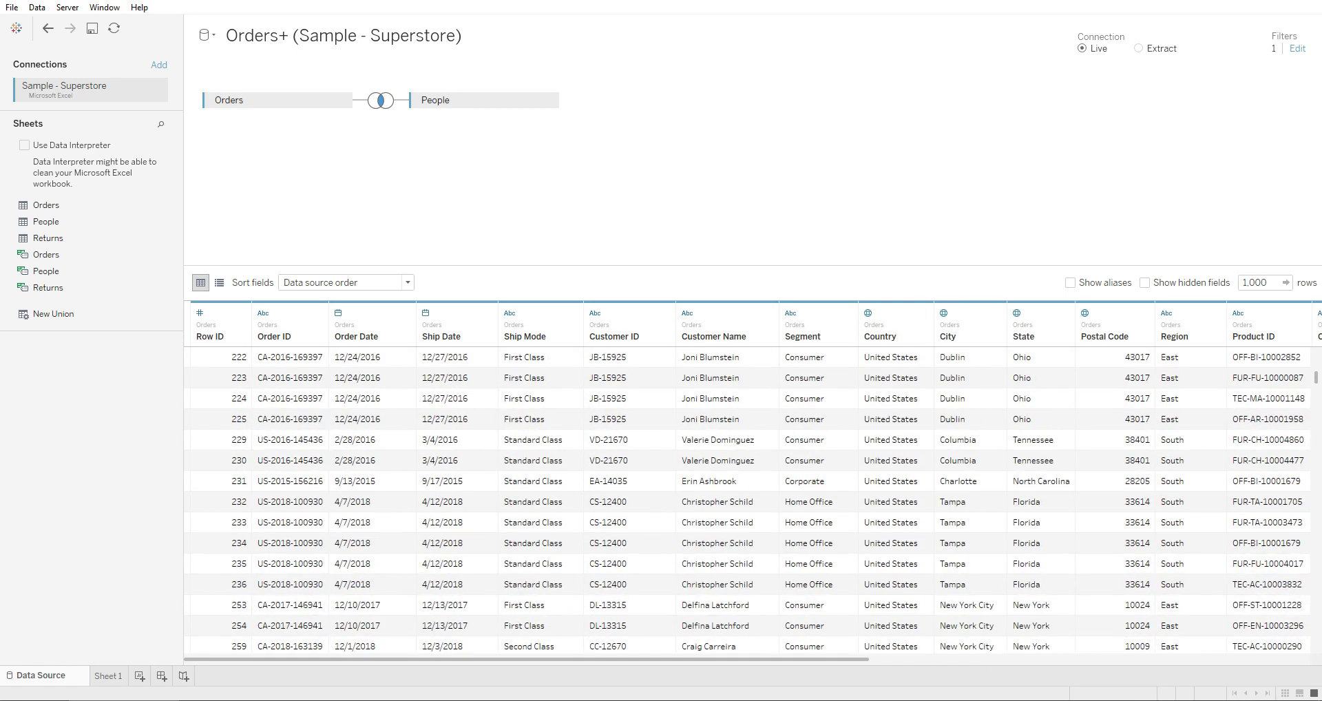
scroll(746, 500, down, 8)
scroll(746, 500, up, 8)
mouse_move(1315, 377)
mouse_down()
mouse_move(1315, 354)
mouse_move(1315, 485)
mouse_move(1315, 354)
mouse_move(1315, 378)
mouse_up()
click(1297, 48)
drag(661, 275, 861, 43)
click(717, 145)
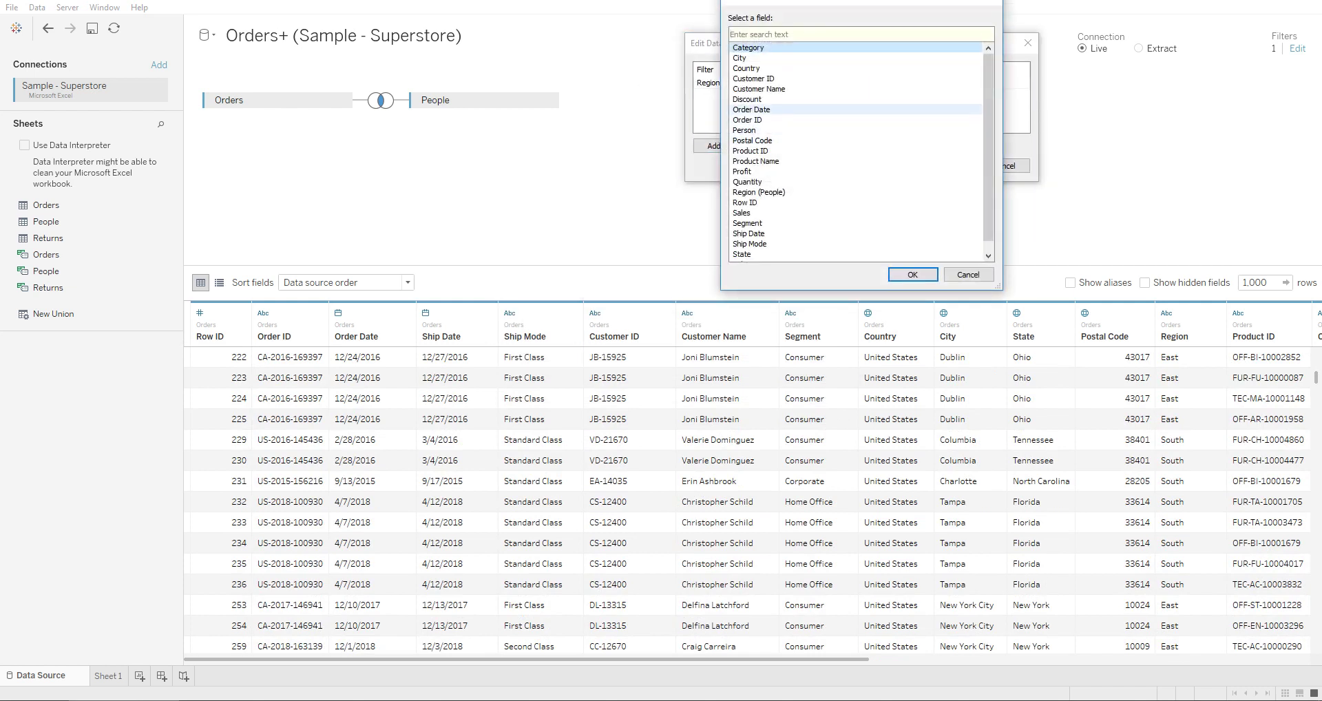
scroll(857, 151, down, 1)
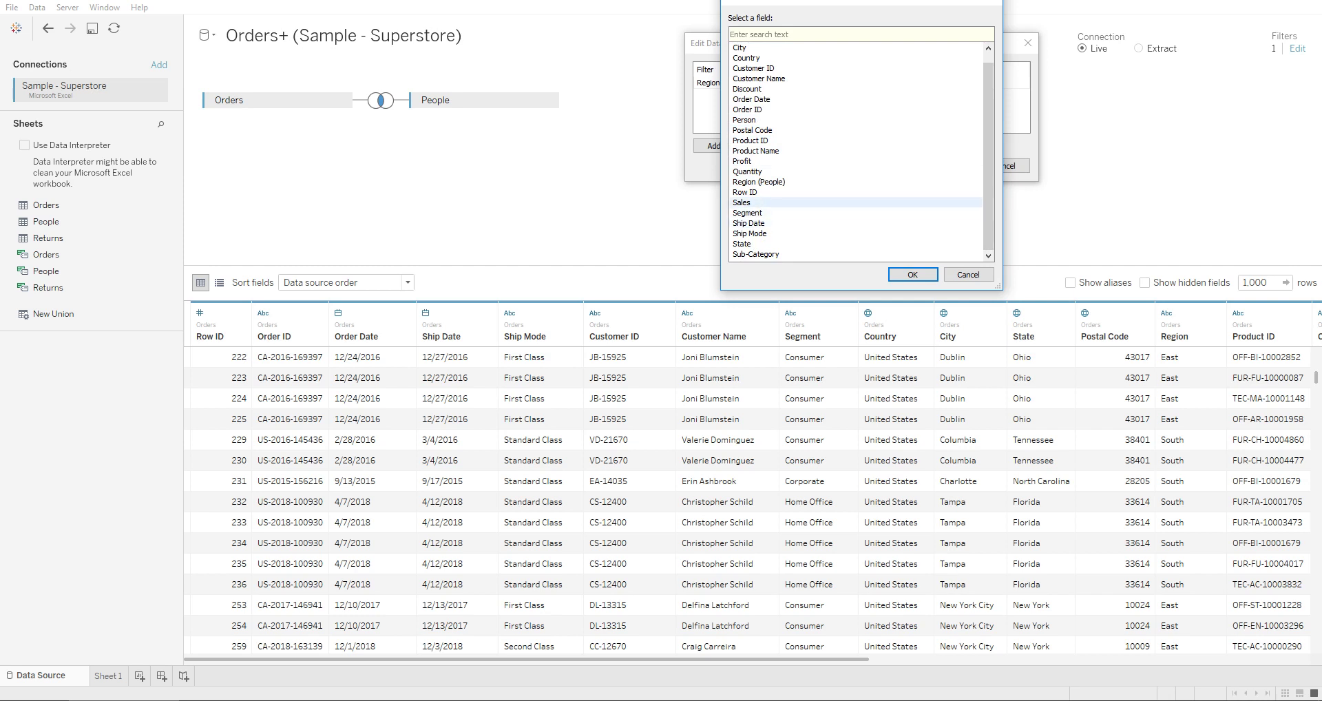
double_click(741, 202)
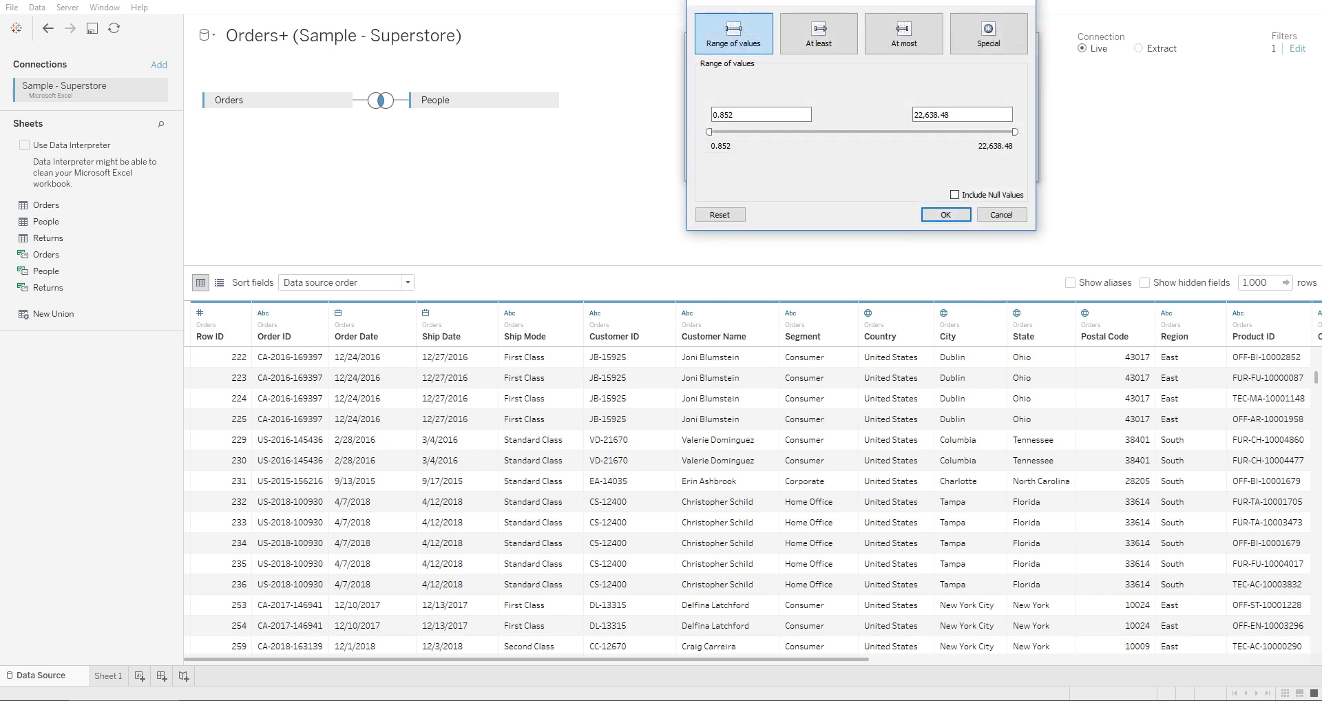
drag(1015, 132, 819, 131)
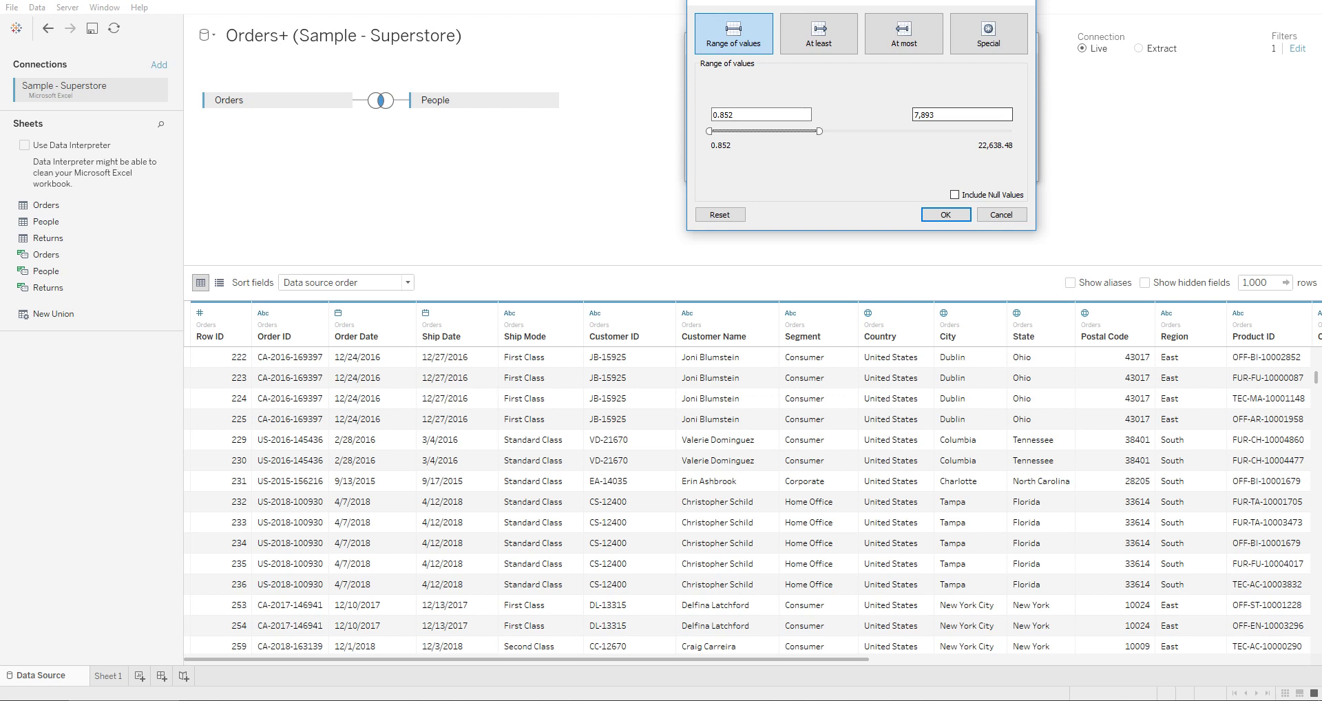
drag(820, 131, 822, 131)
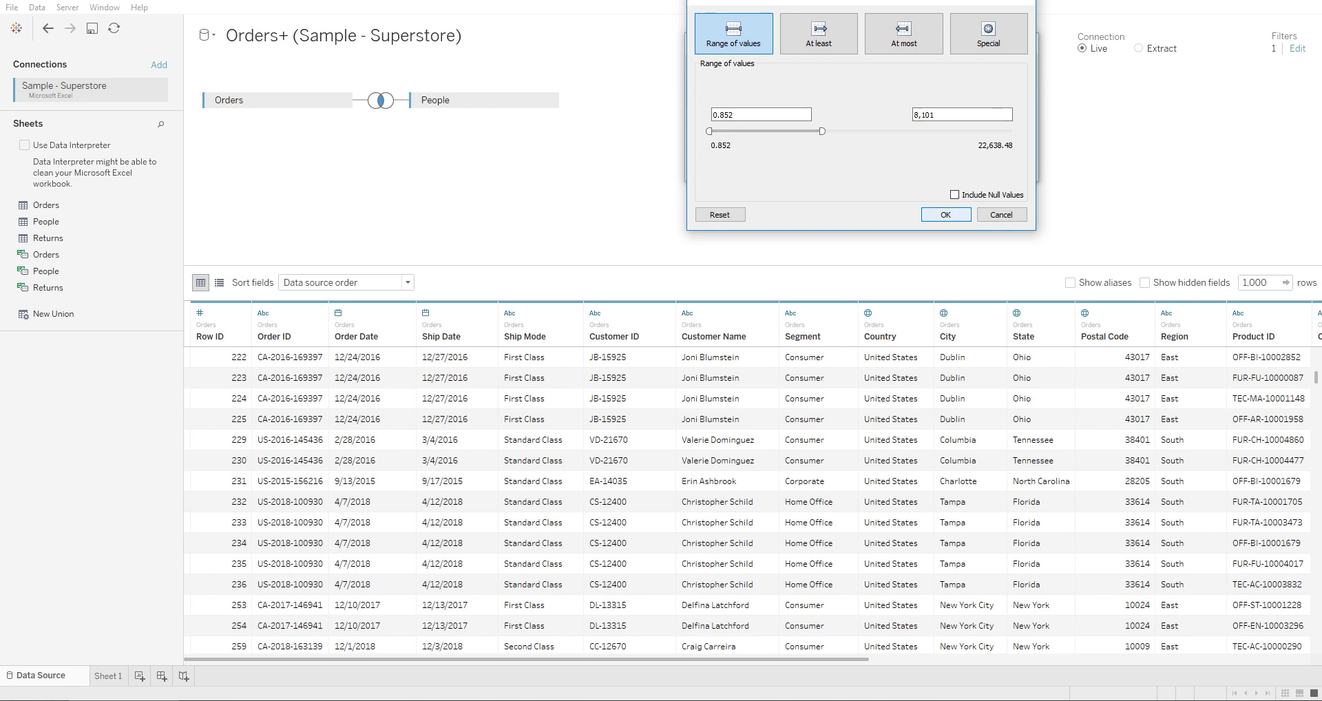
click(946, 215)
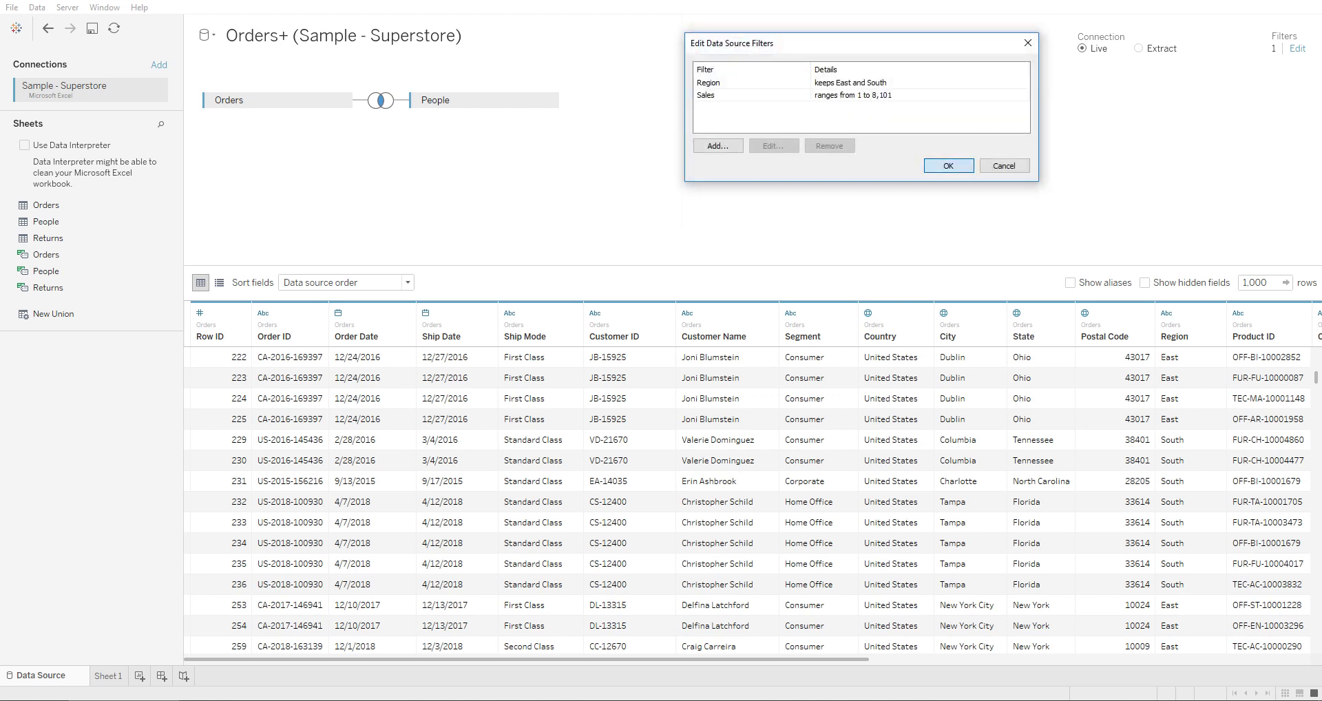
click(948, 165)
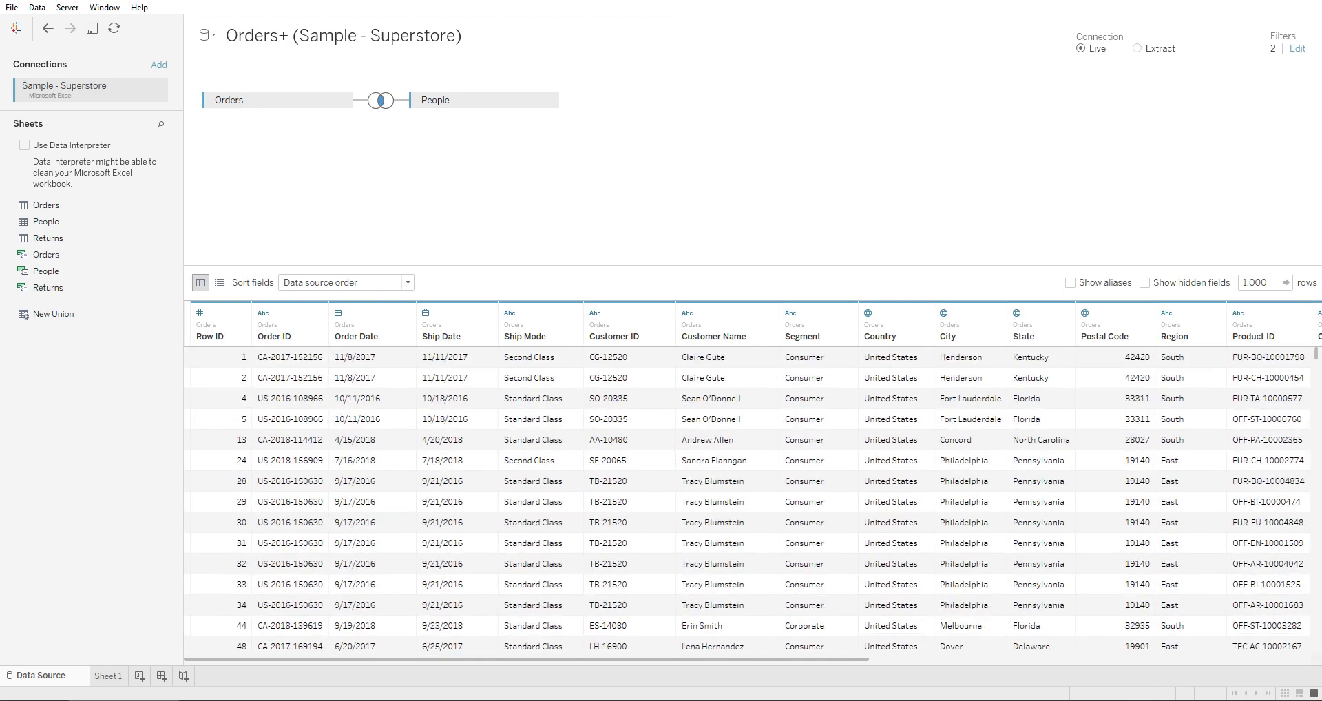
click(1296, 48)
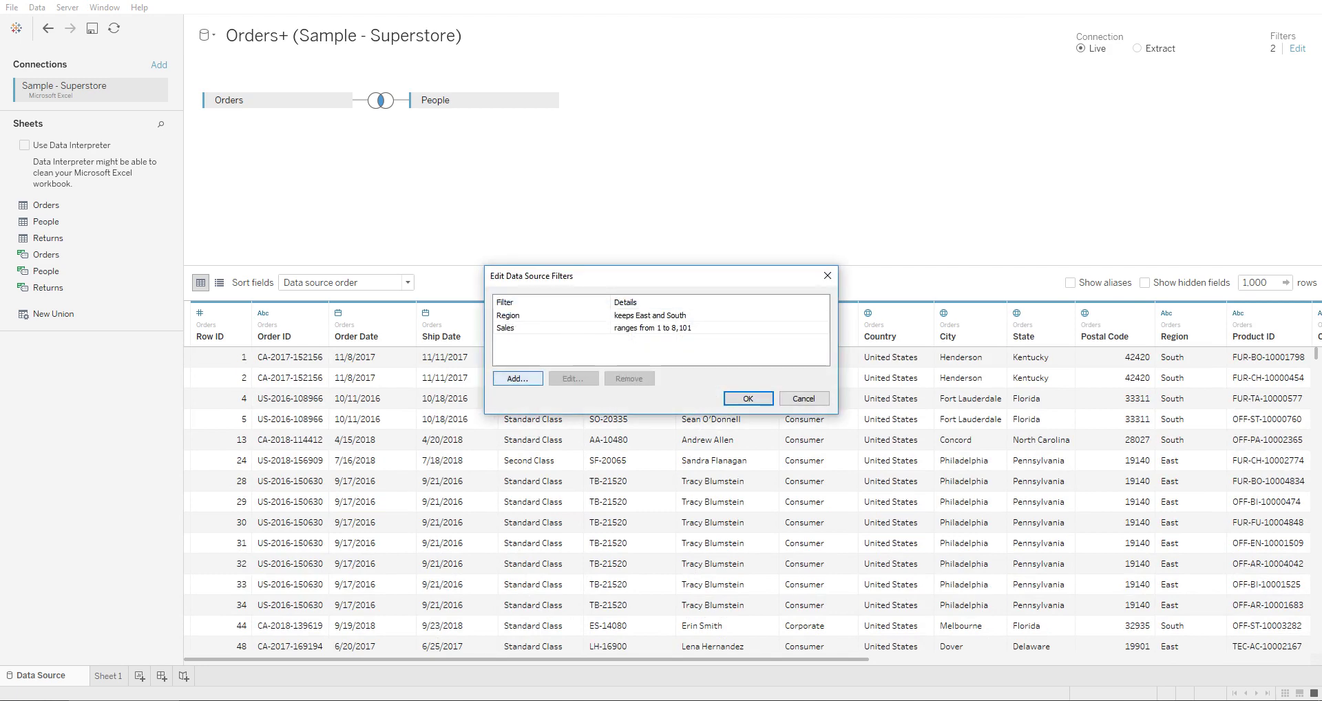
click(517, 378)
click(767, 476)
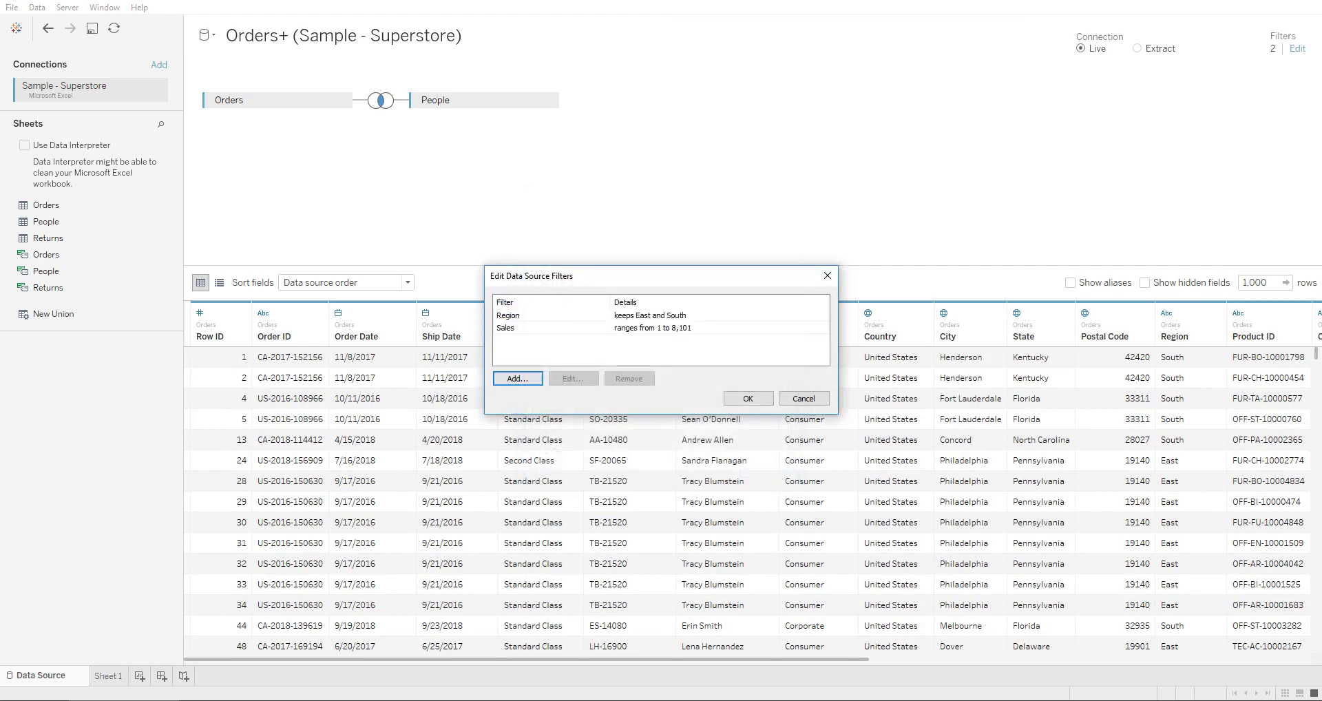
click(517, 378)
double_click(551, 312)
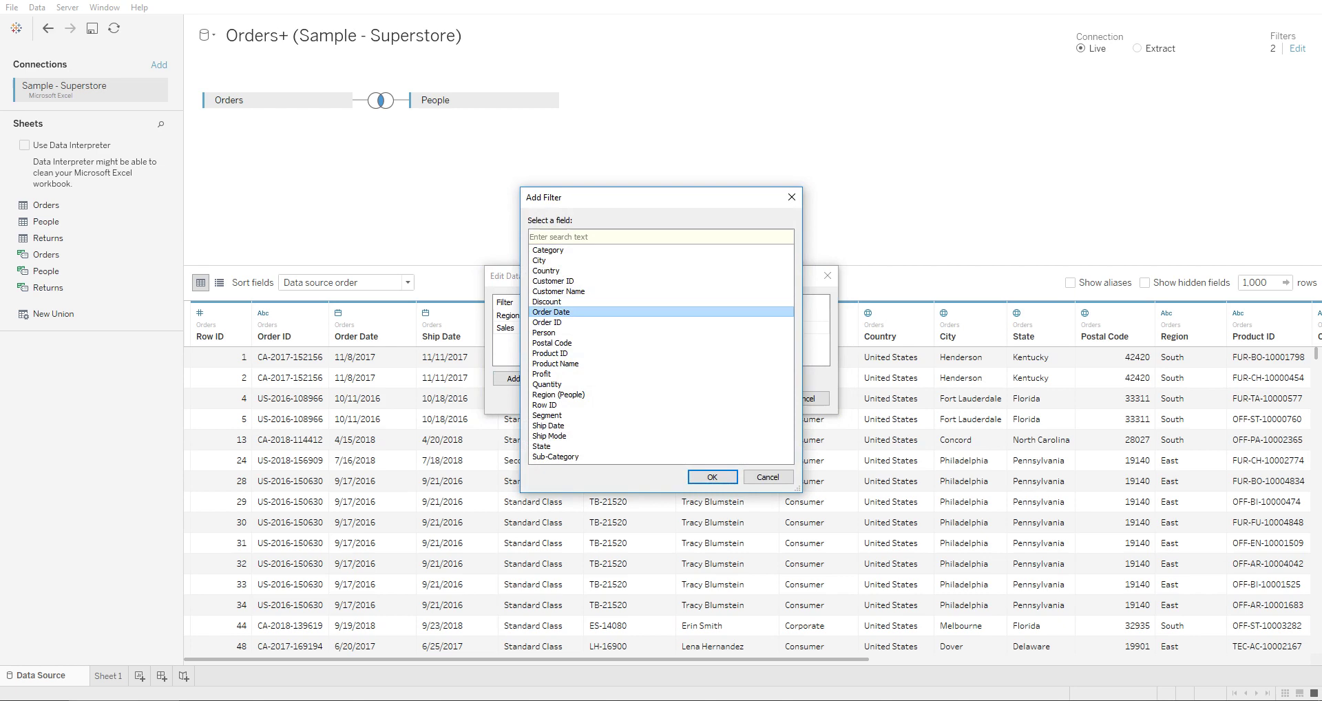
key(Escape)
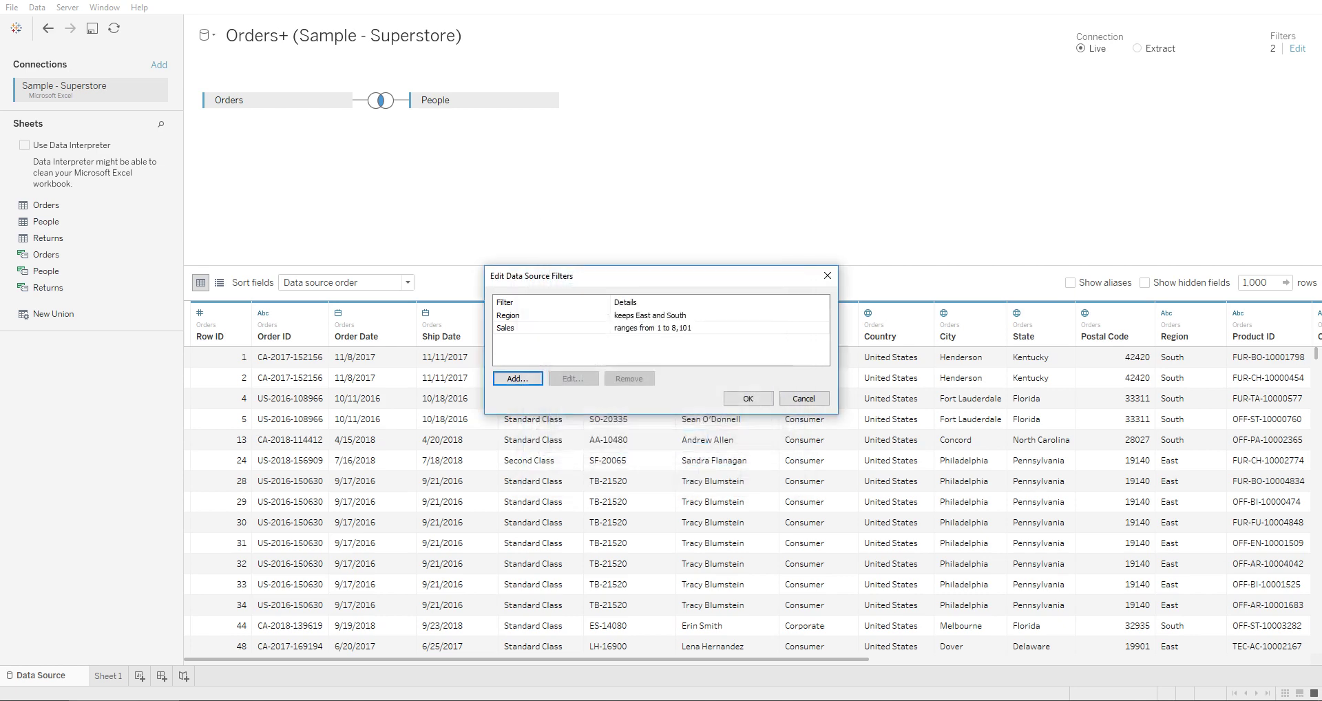
click(517, 378)
double_click(544, 333)
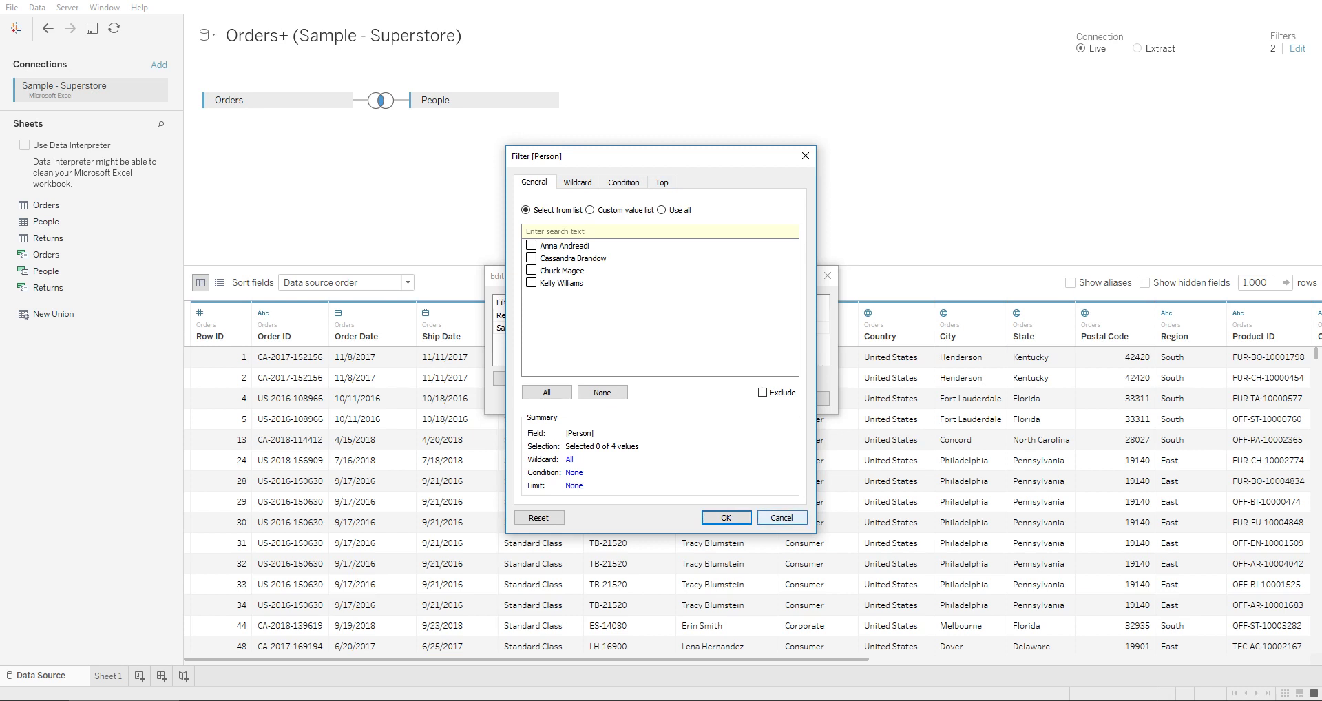
click(782, 517)
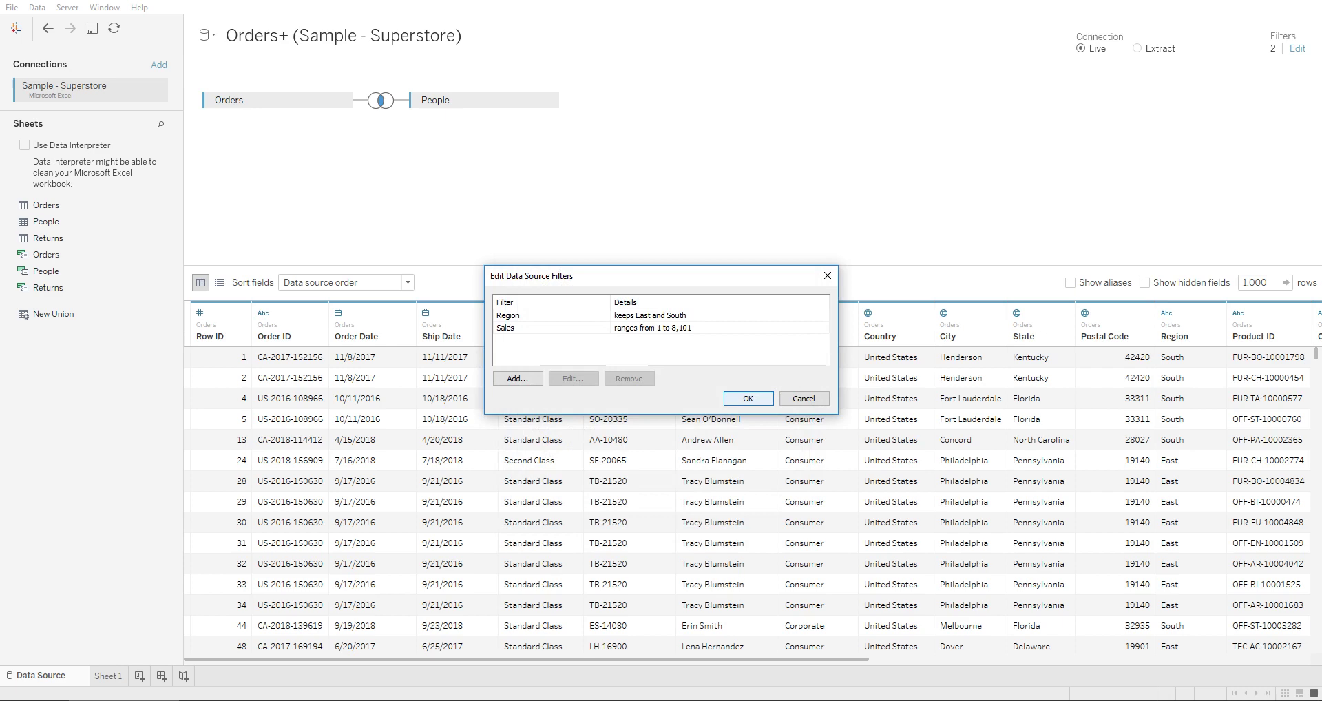
click(748, 398)
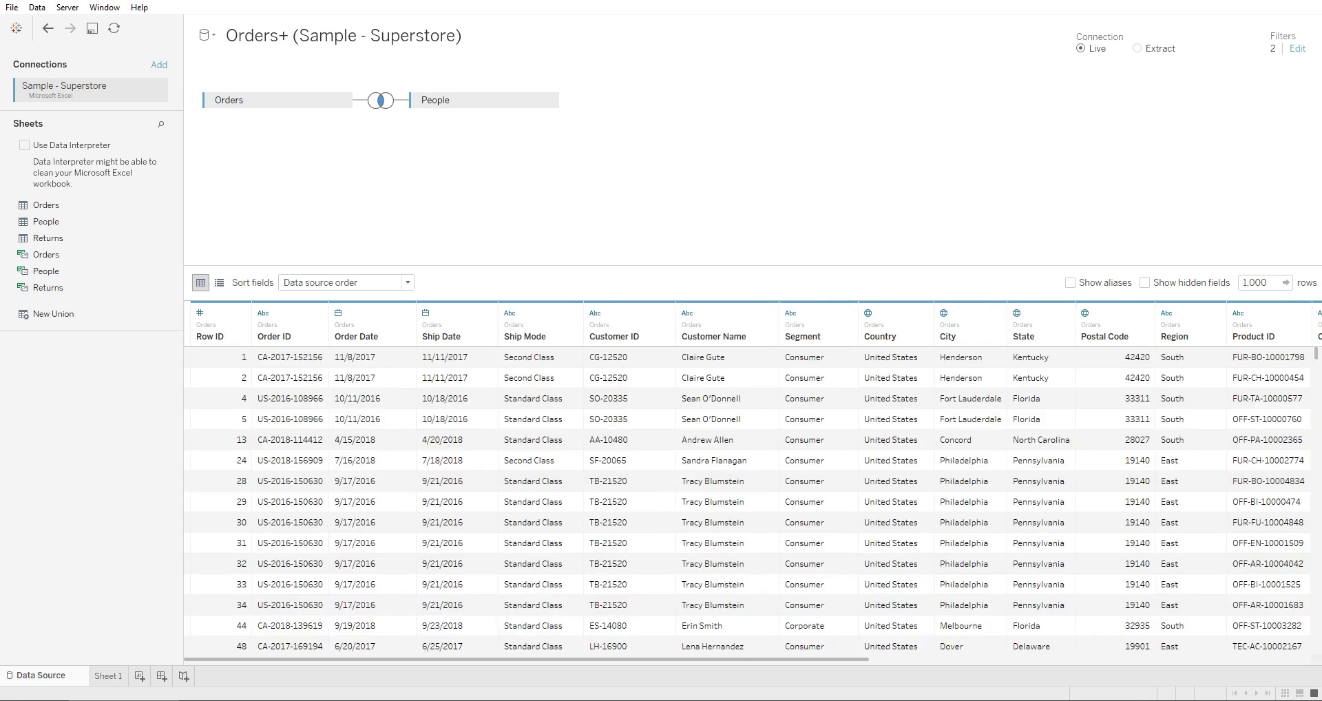